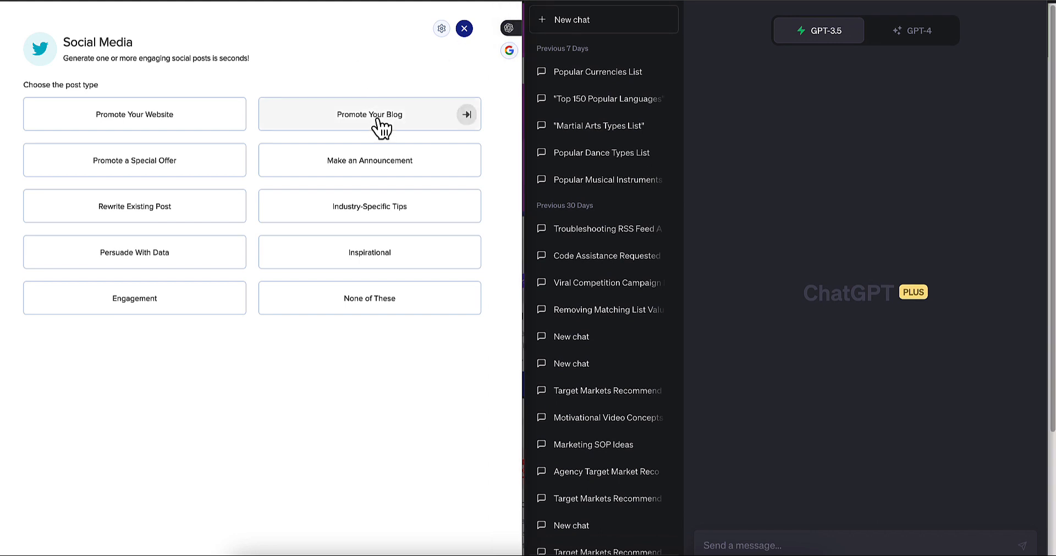
# Skip straight to the prompt step for the post.
pyautogui.click(468, 117)
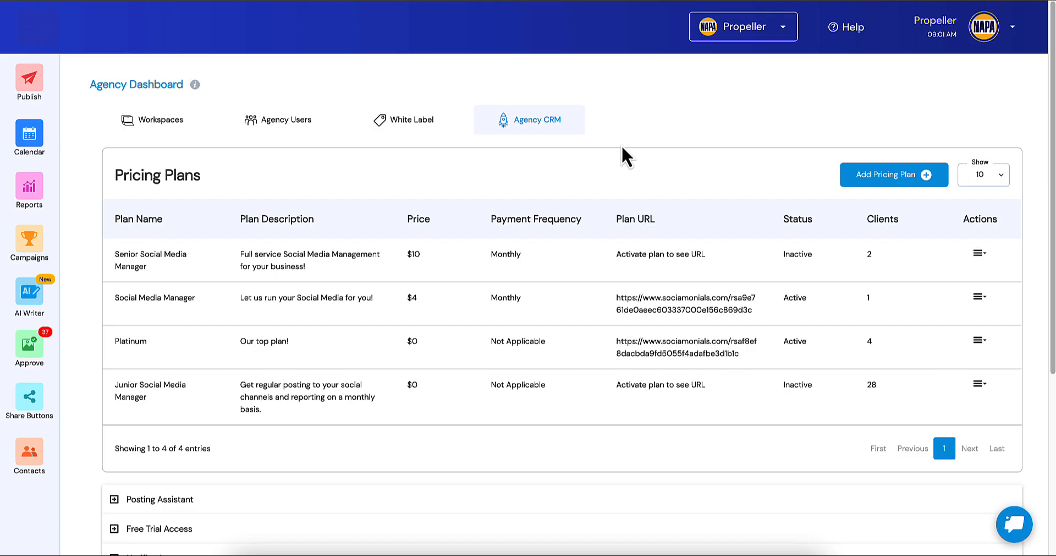
# Start a new pricing plan named AI Writer with its description and a price of 19.
pyautogui.click(907, 176)
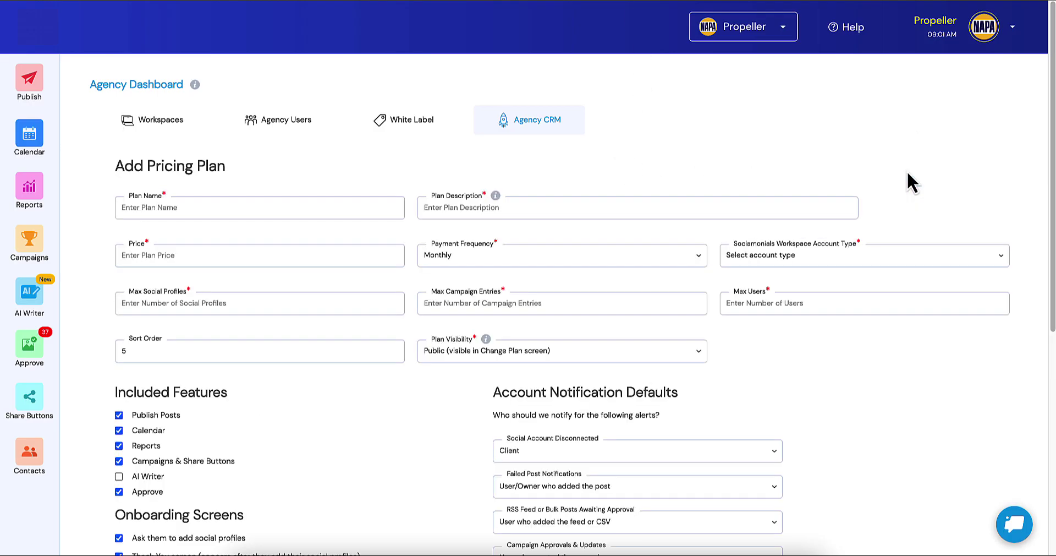
pyautogui.click(242, 204)
pyautogui.write('AI ')
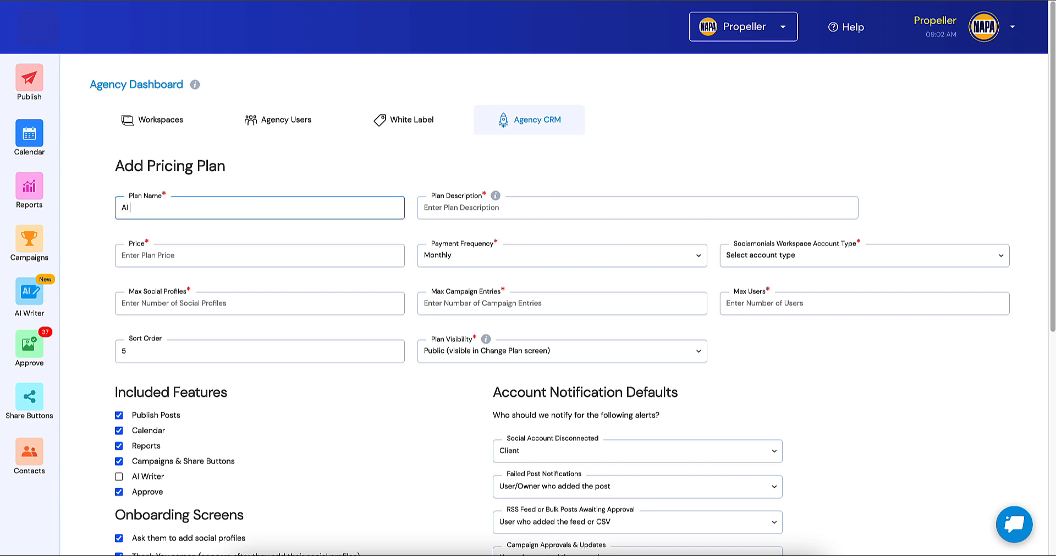
pyautogui.write('Writer')
pyautogui.click(484, 208)
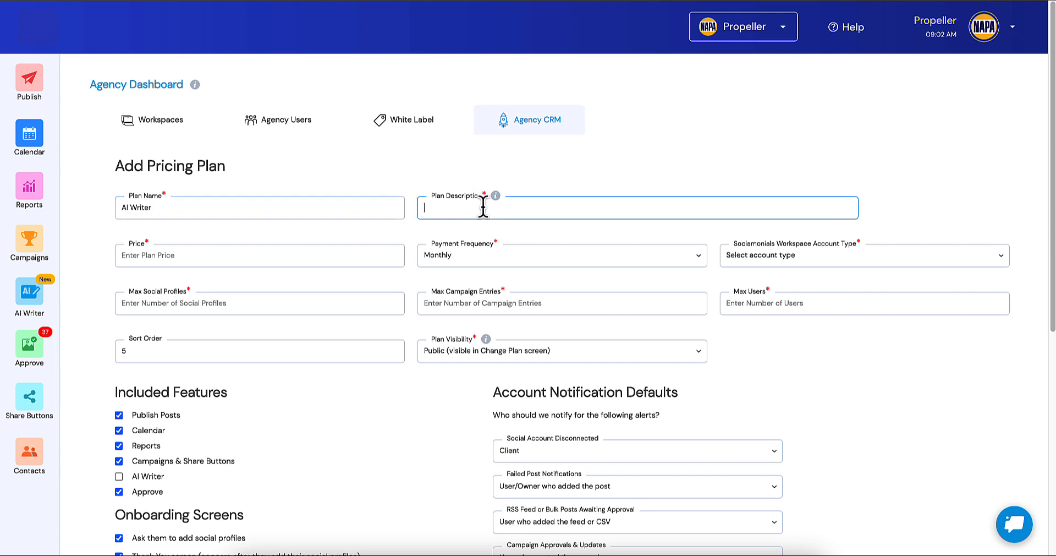
pyautogui.write('Crea')
pyautogui.write('te Social')
pyautogui.write(' Media')
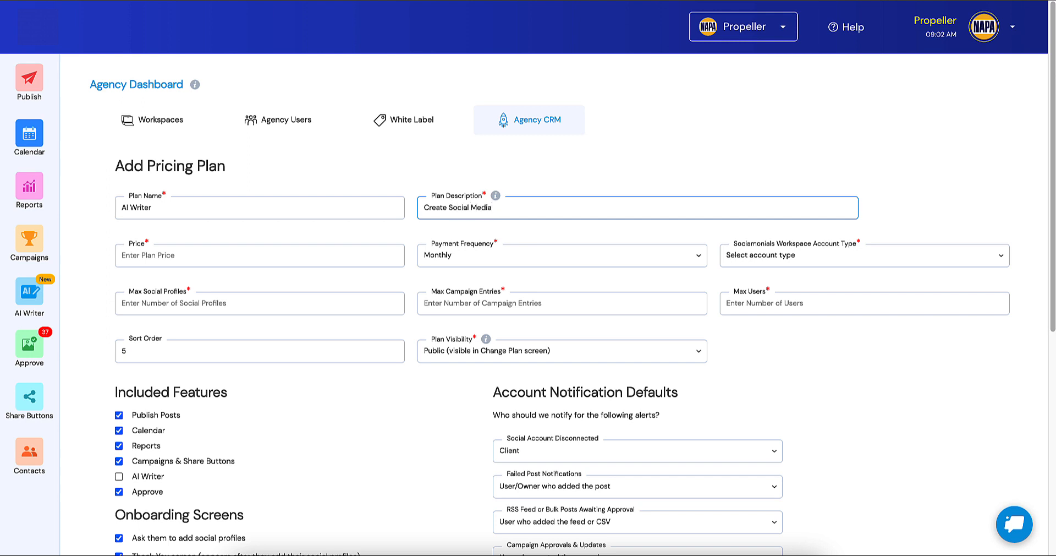
pyautogui.write(' and Campa')
pyautogui.write('igns')
pyautogui.write(' in a fr')
pyautogui.write('action of the time')
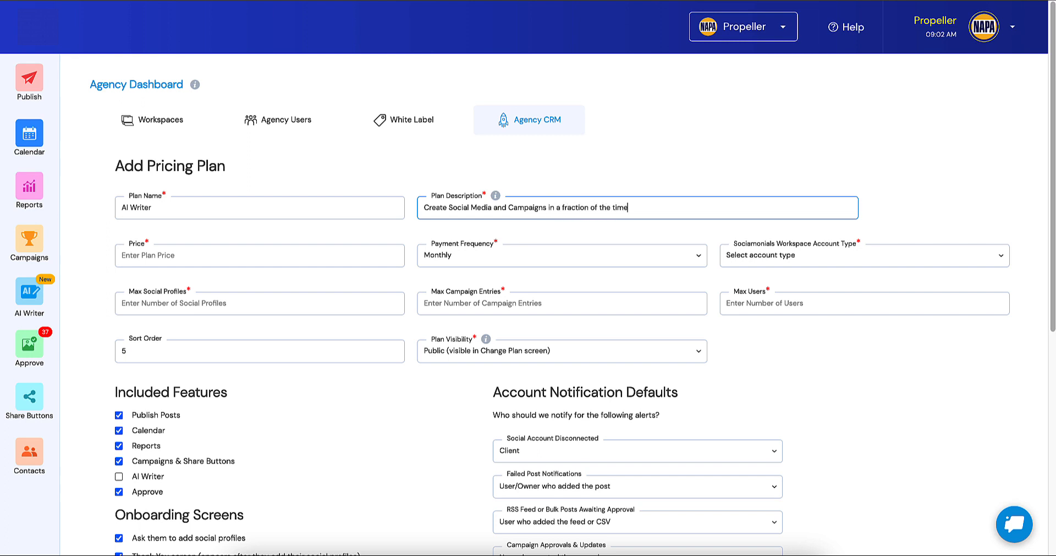
pyautogui.write('!')
pyautogui.click(134, 256)
pyautogui.write('19')
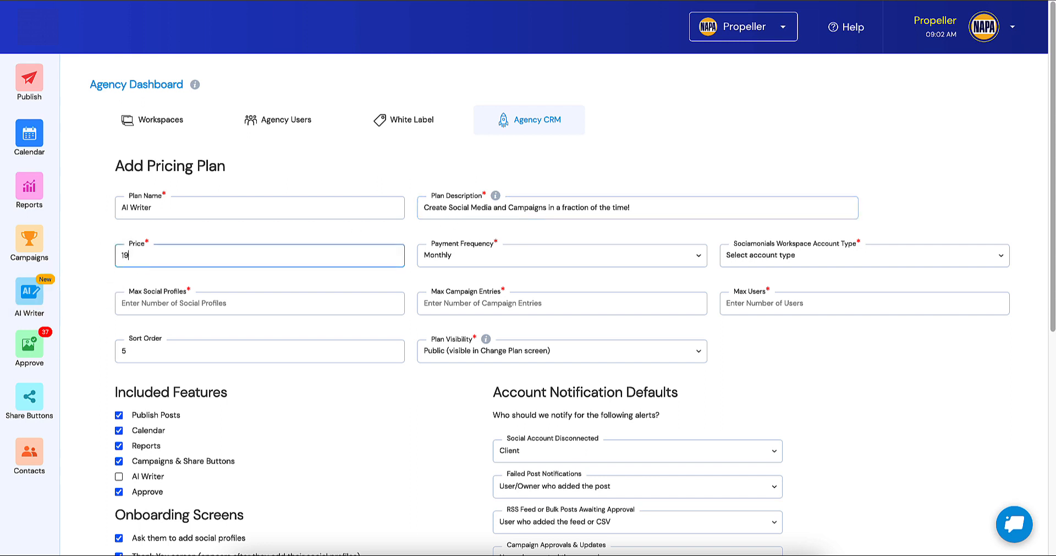
# Set the plan's workspace account type to Business and its visibility to Private.
pyautogui.click(759, 262)
pyautogui.click(759, 313)
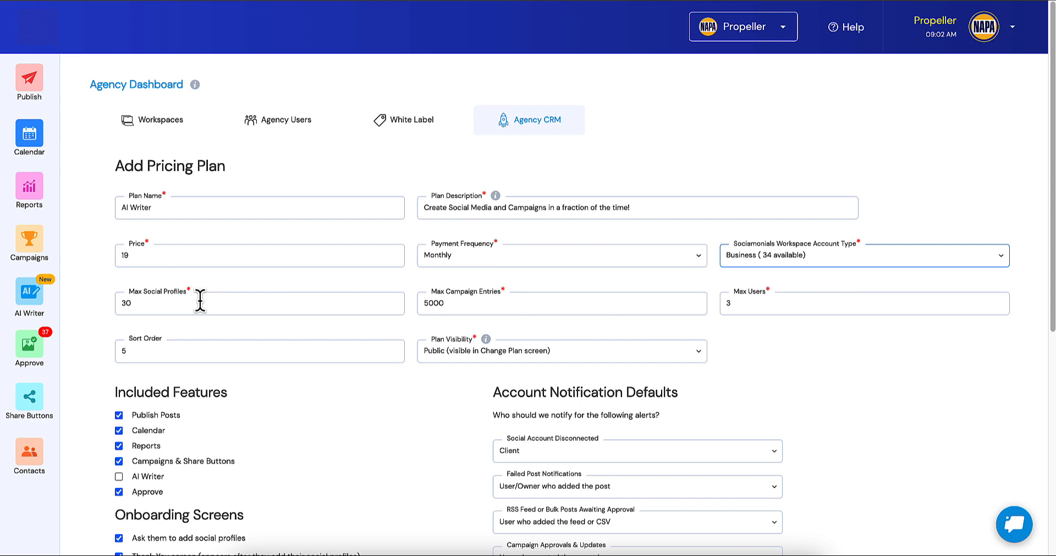
pyautogui.scroll(-2, 190, 350)
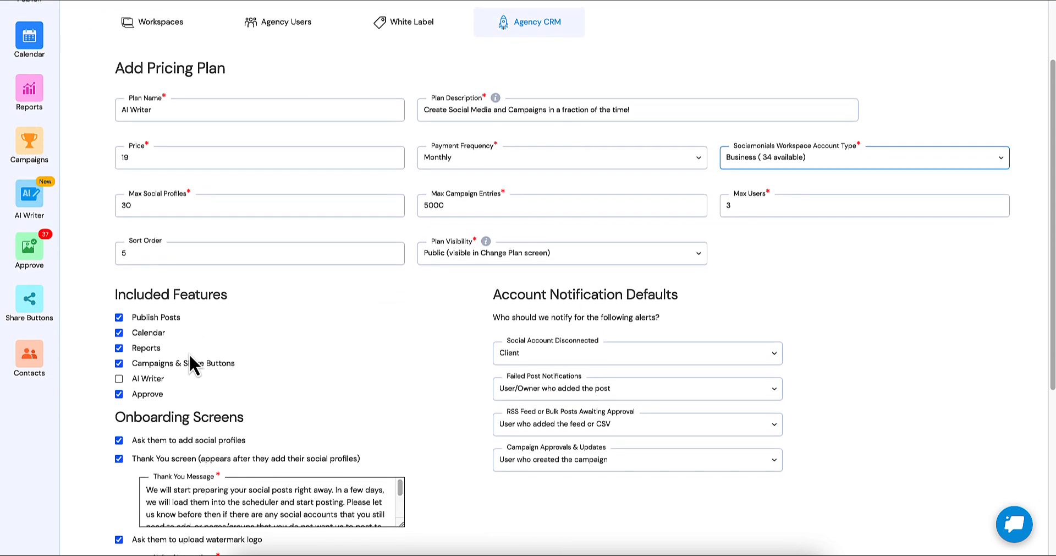
pyautogui.scroll(-2, 189, 352)
pyautogui.click(430, 196)
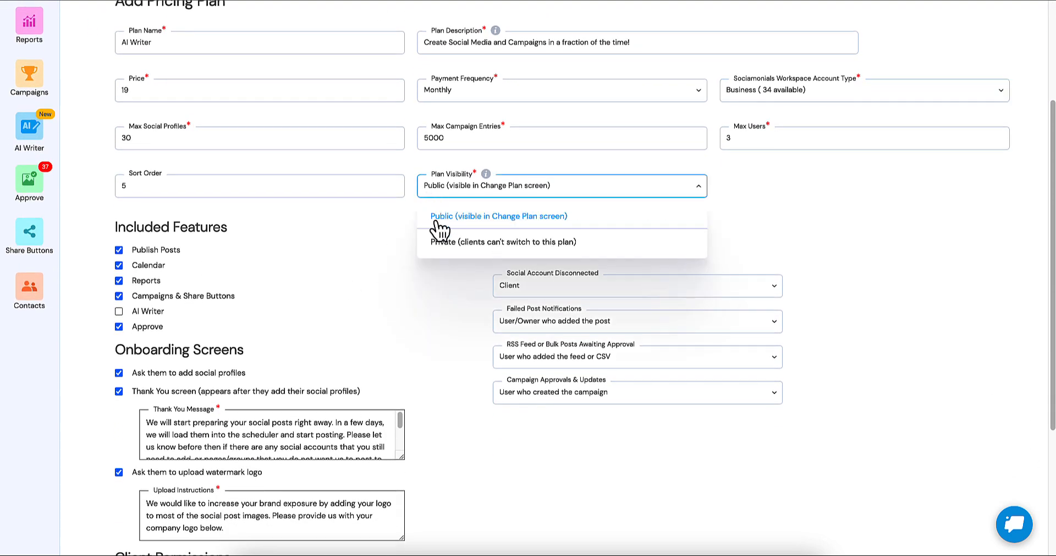
pyautogui.click(436, 241)
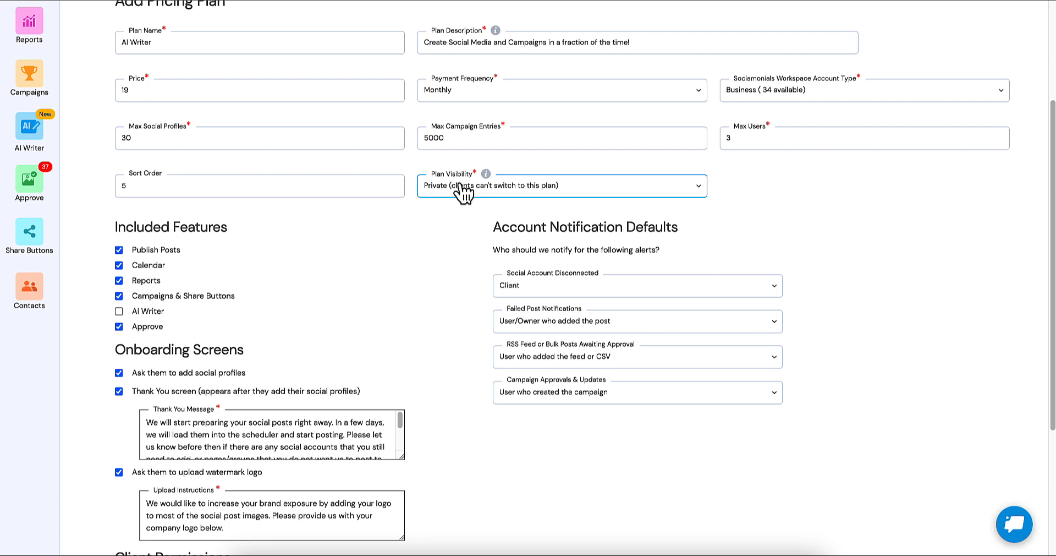
pyautogui.scroll(-1, 322, 183)
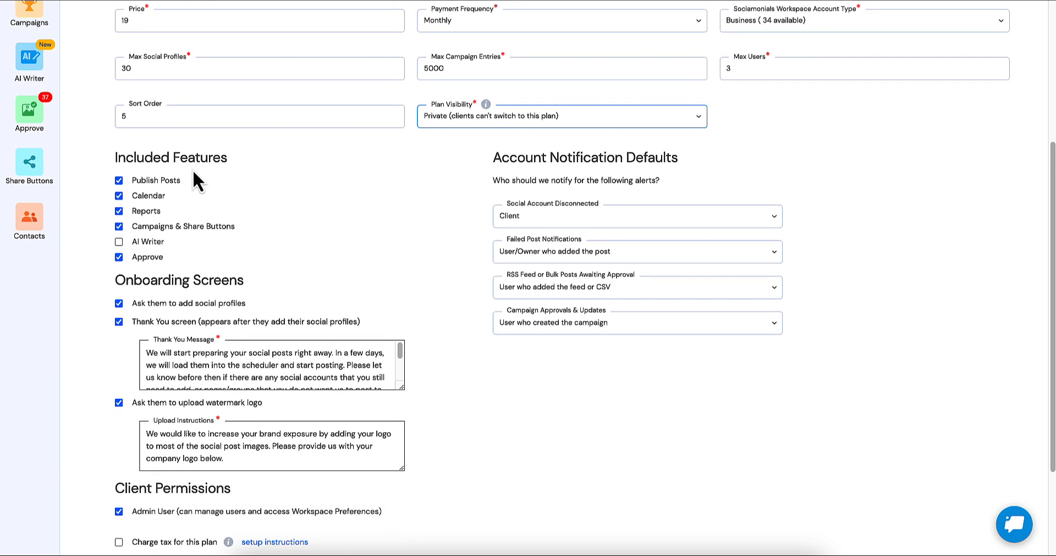
# Exclude Publish Posts and include AI Writer in the plan's features.
pyautogui.click(119, 181)
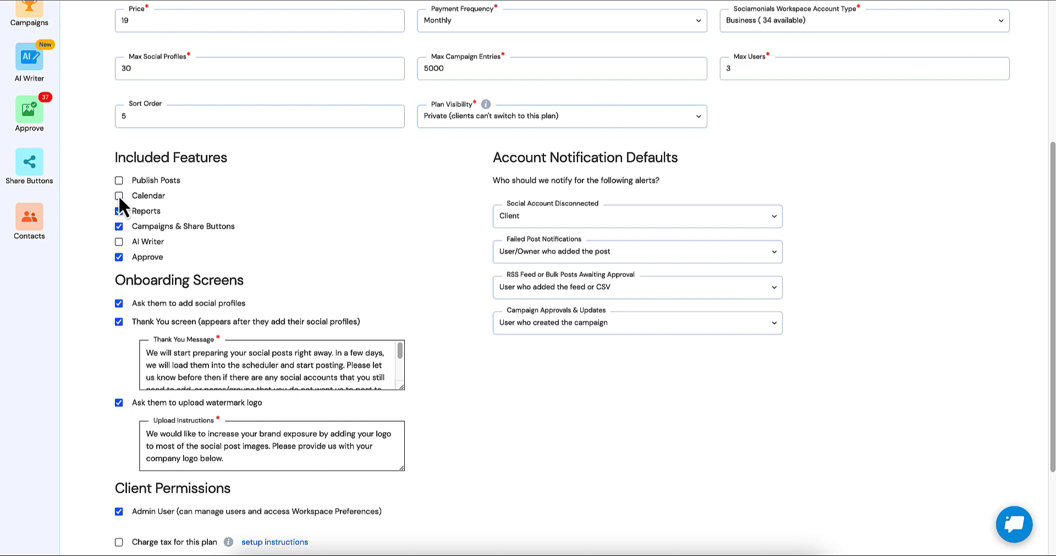
pyautogui.click(118, 242)
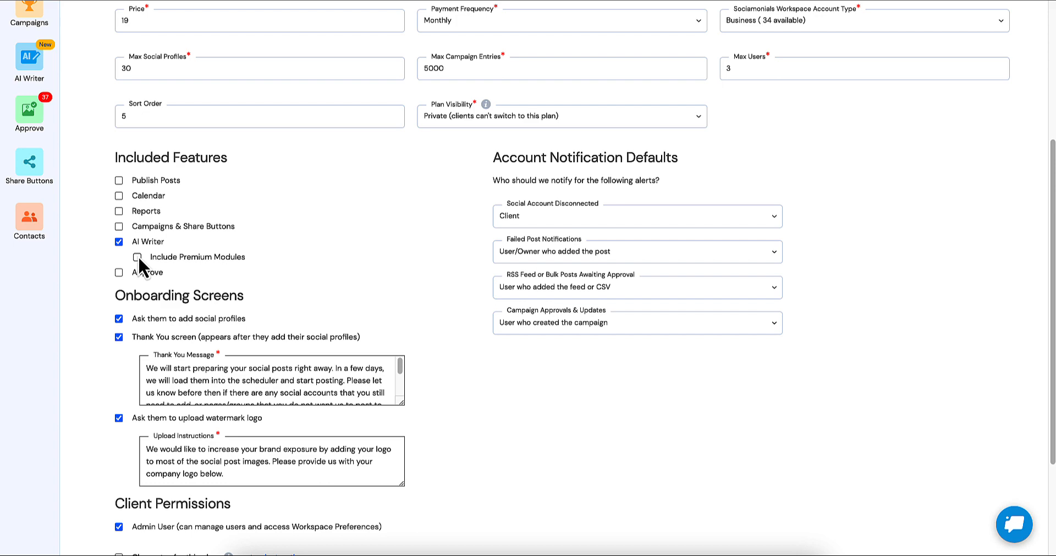
pyautogui.scroll(-1, 137, 256)
pyautogui.scroll(-2, 132, 251)
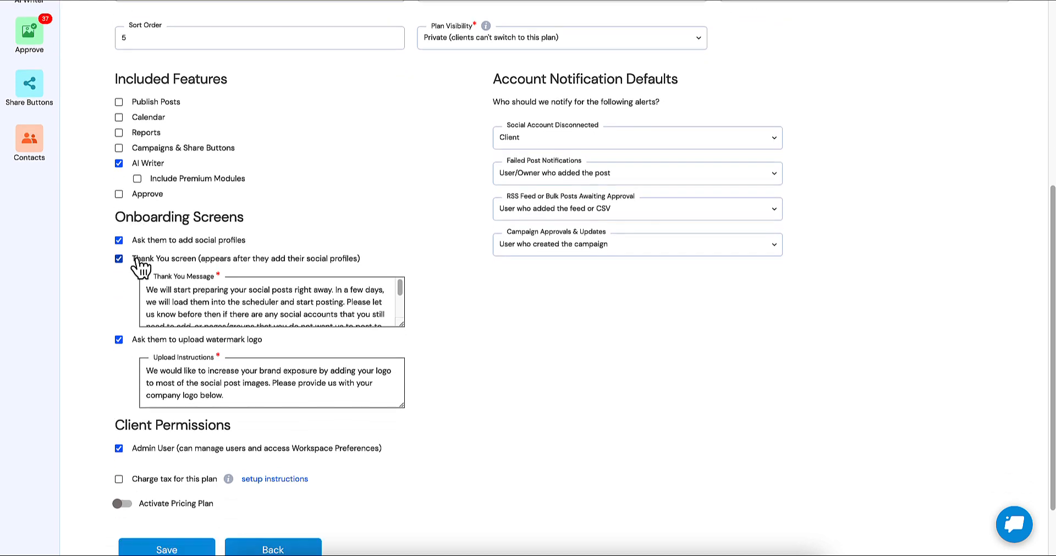
# Drop the Thank You onboarding screen and the watermark logo upload request.
pyautogui.click(118, 258)
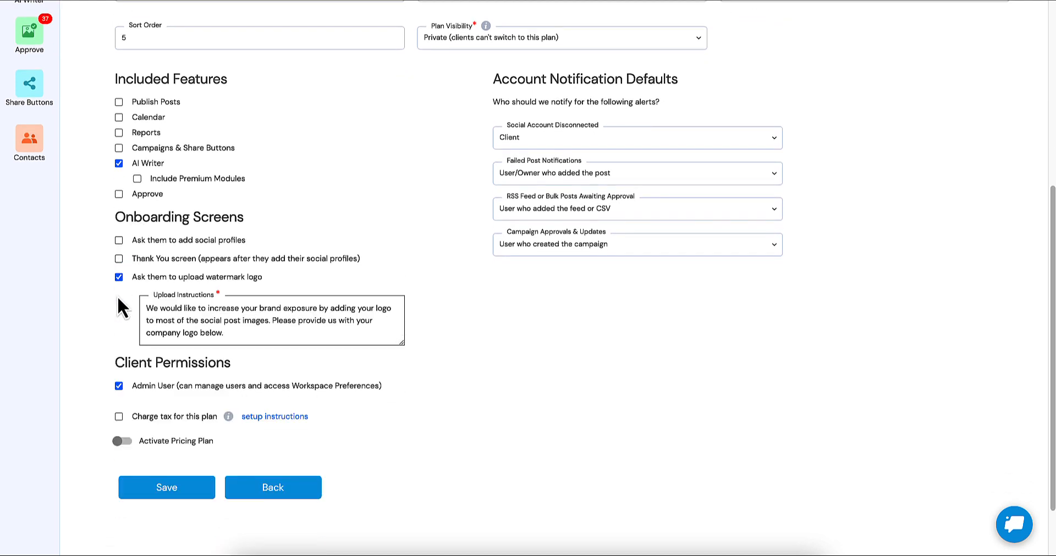
pyautogui.click(119, 277)
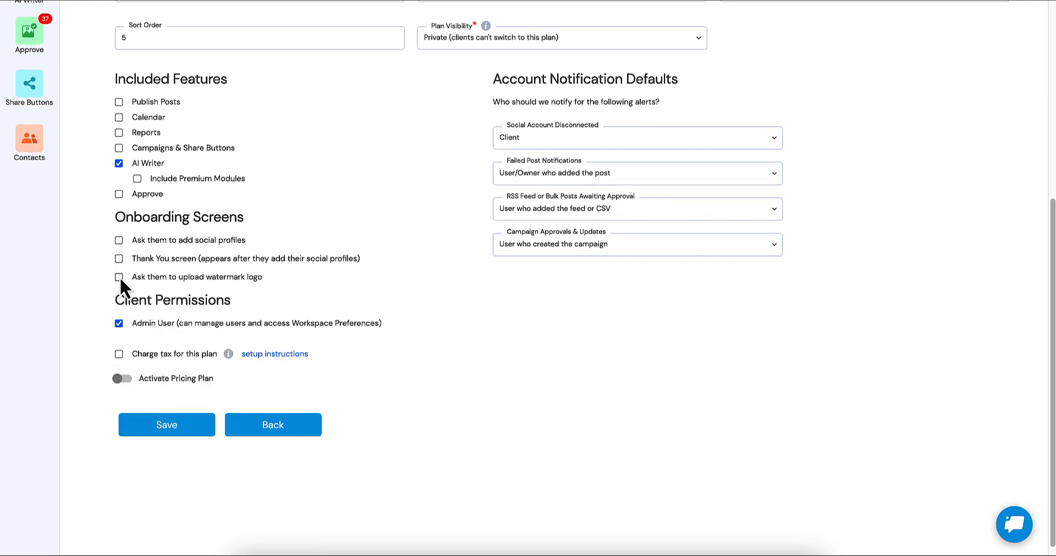
pyautogui.scroll(2, 240, 190)
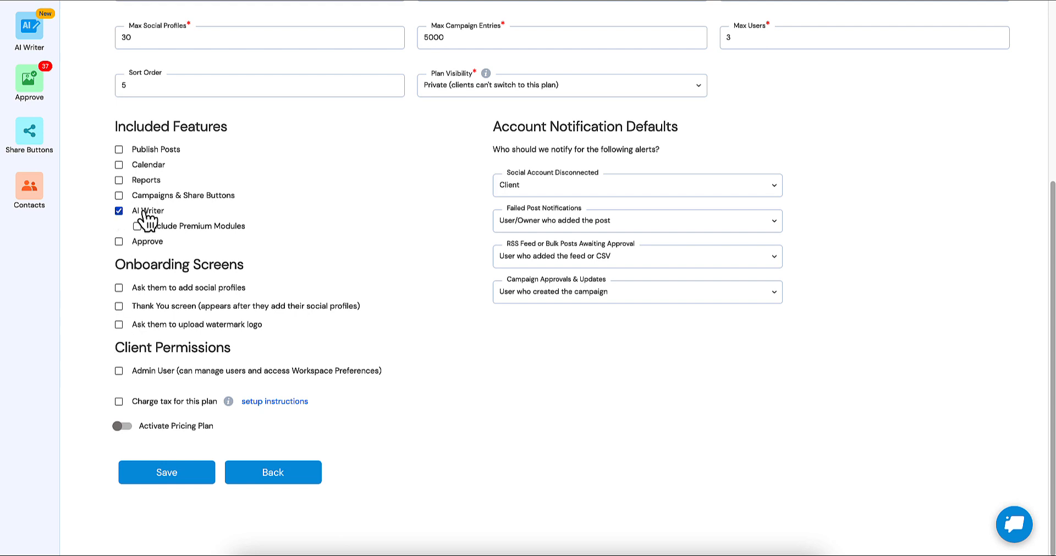
# Switch the Activate Pricing Plan toggle on.
pyautogui.click(126, 428)
pyautogui.scroll(3, 385, 411)
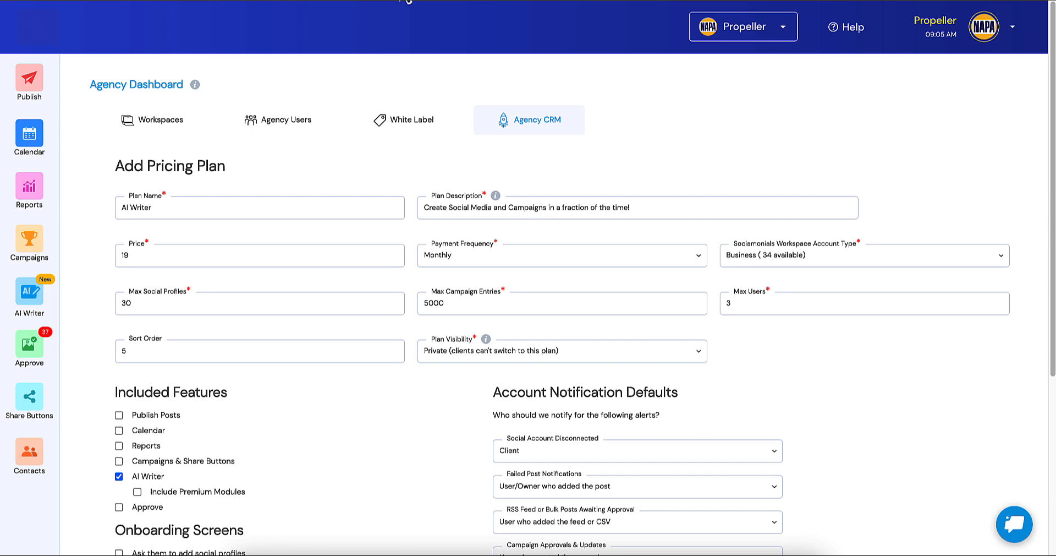
# Bring the Bard chat window to the front from Chrome's Dock menu.
pyautogui.rightClick(322, 552)
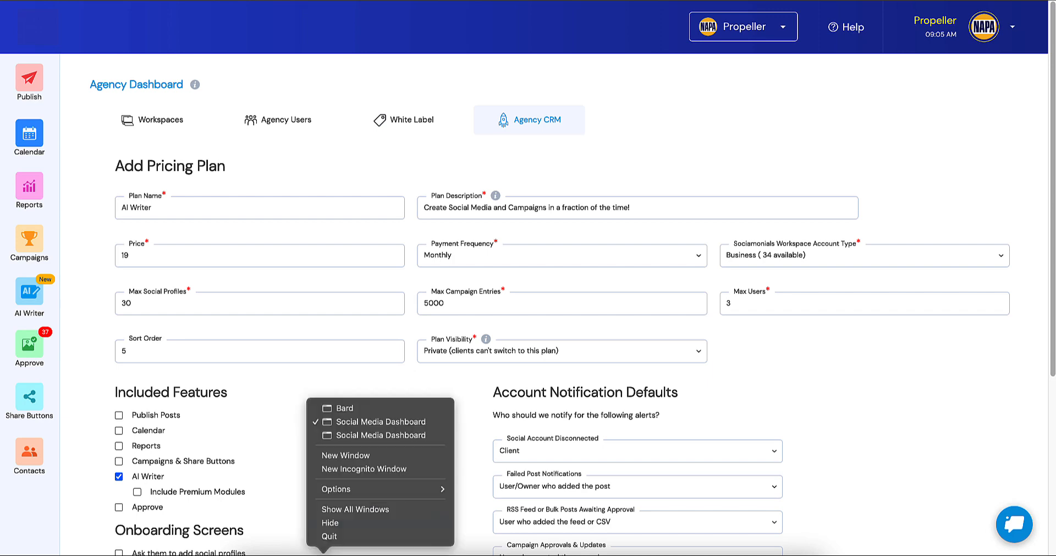
pyautogui.click(336, 407)
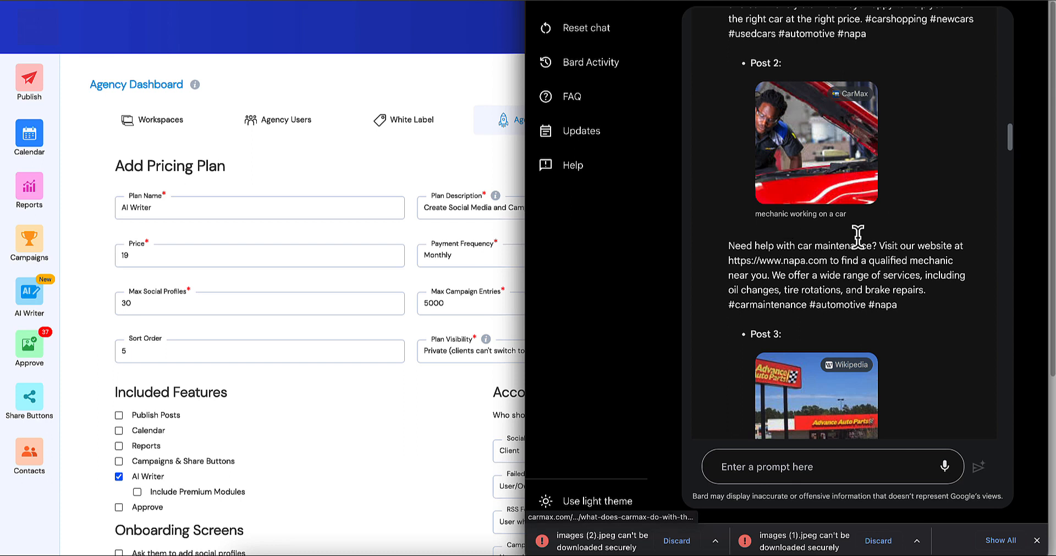
pyautogui.scroll(-2, 831, 298)
pyautogui.scroll(-2, 833, 302)
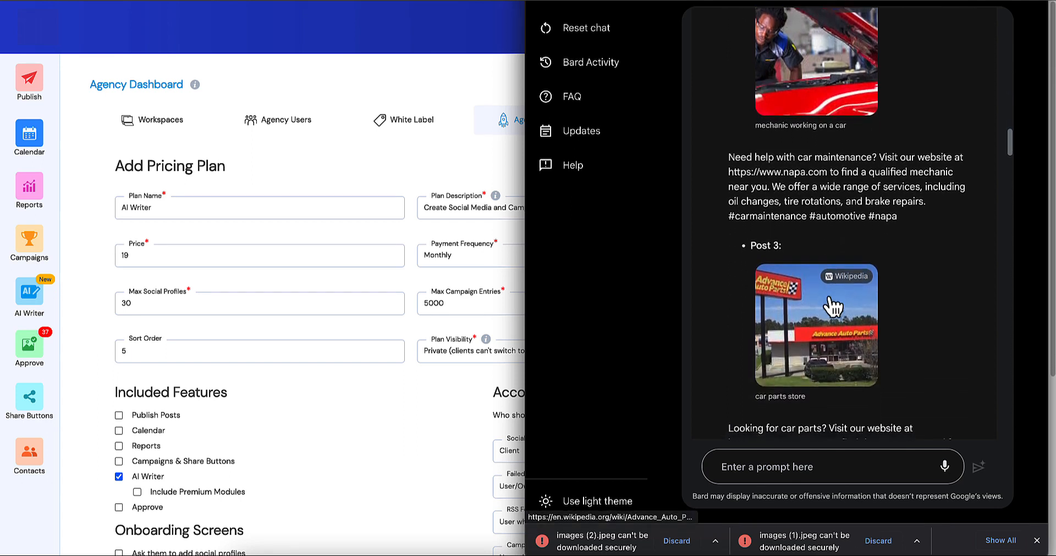
pyautogui.scroll(1, 828, 226)
pyautogui.scroll(4, 825, 225)
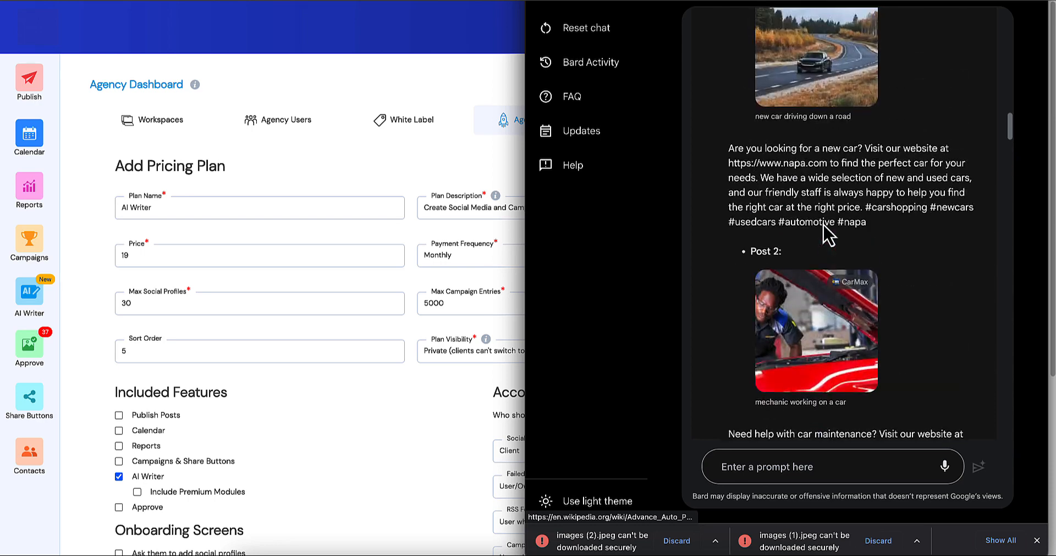
pyautogui.scroll(2, 823, 223)
pyautogui.scroll(2, 825, 229)
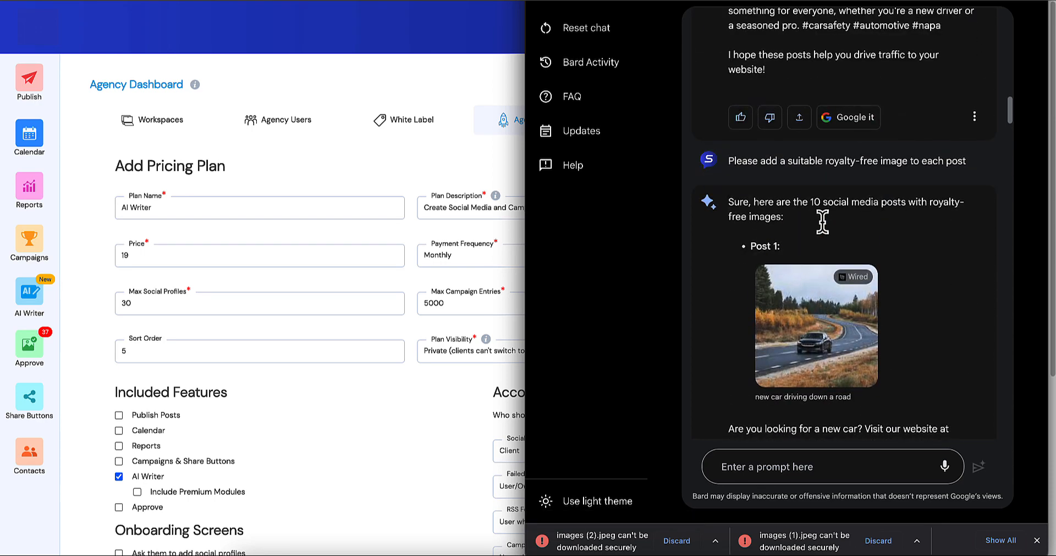
pyautogui.scroll(2, 825, 236)
pyautogui.scroll(1, 820, 165)
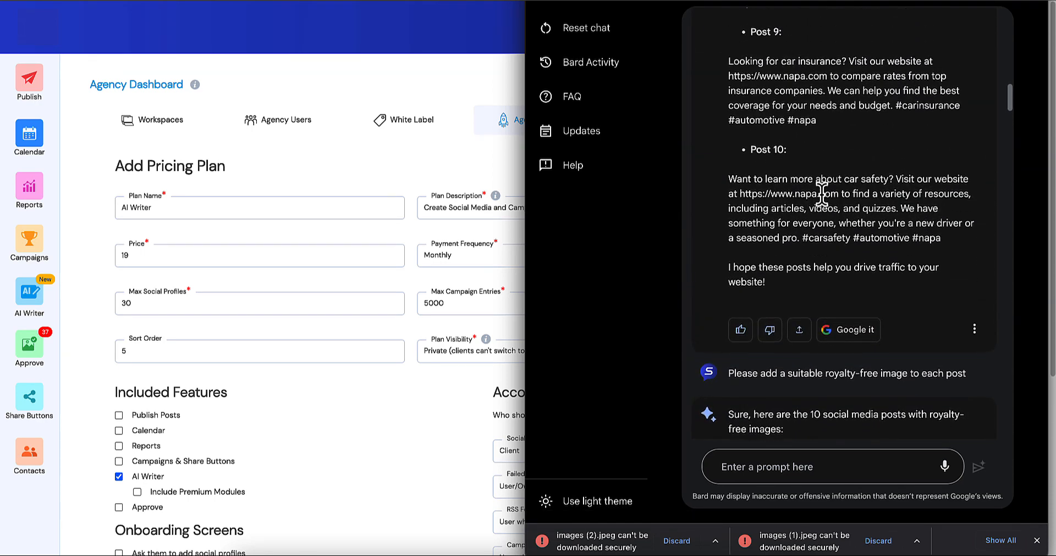
pyautogui.scroll(-3, 817, 198)
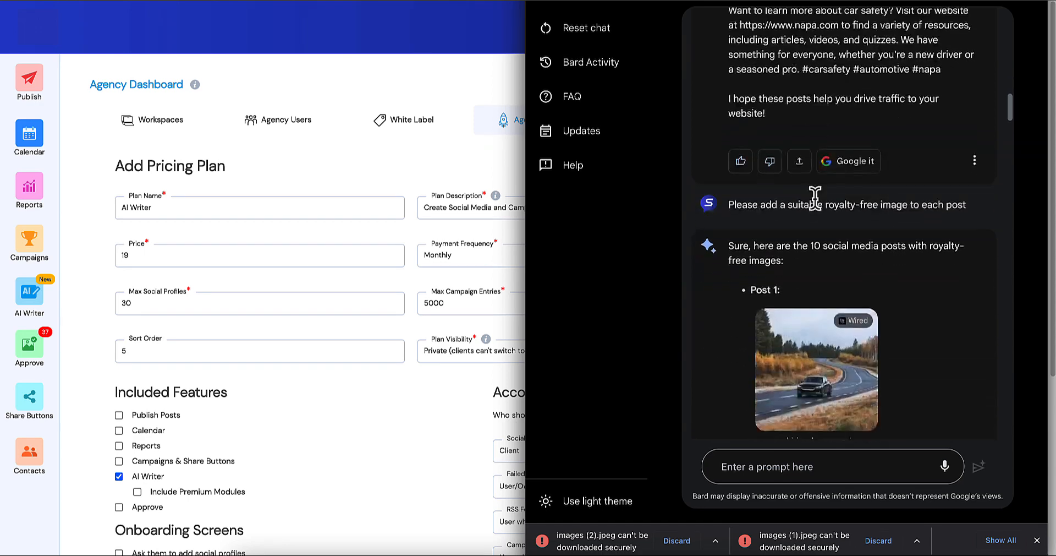
pyautogui.scroll(-1, 813, 231)
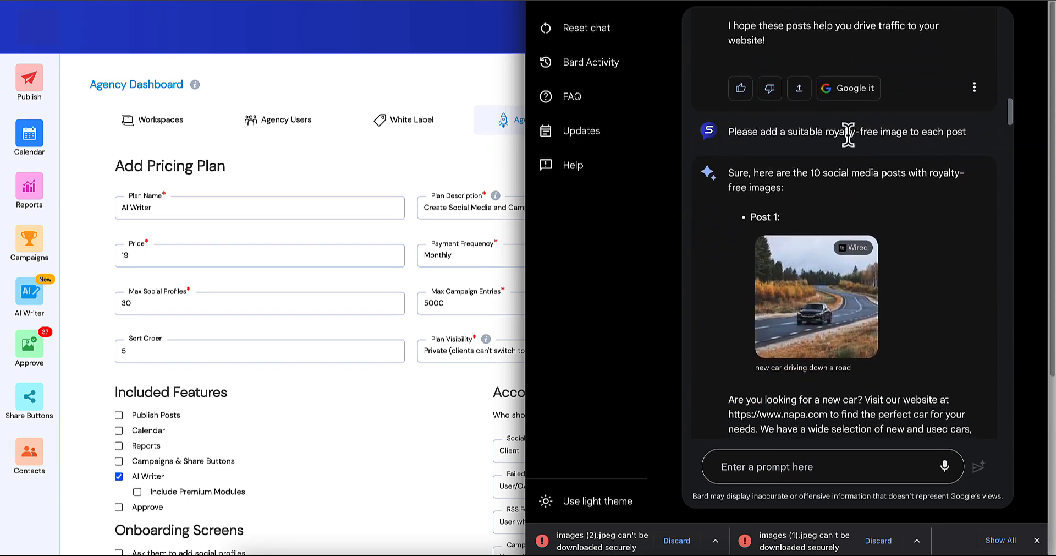
pyautogui.scroll(-1, 927, 158)
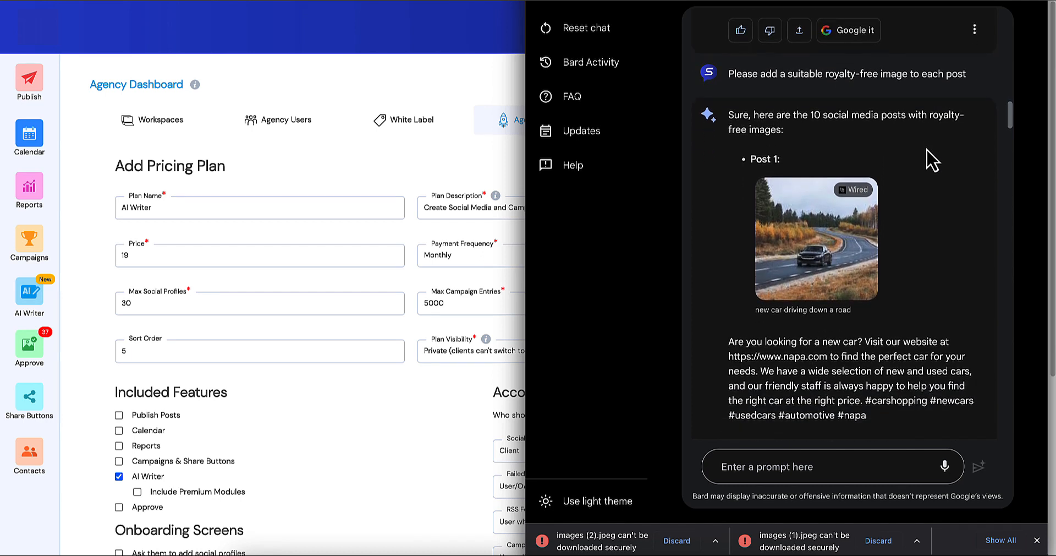
pyautogui.scroll(-1, 814, 205)
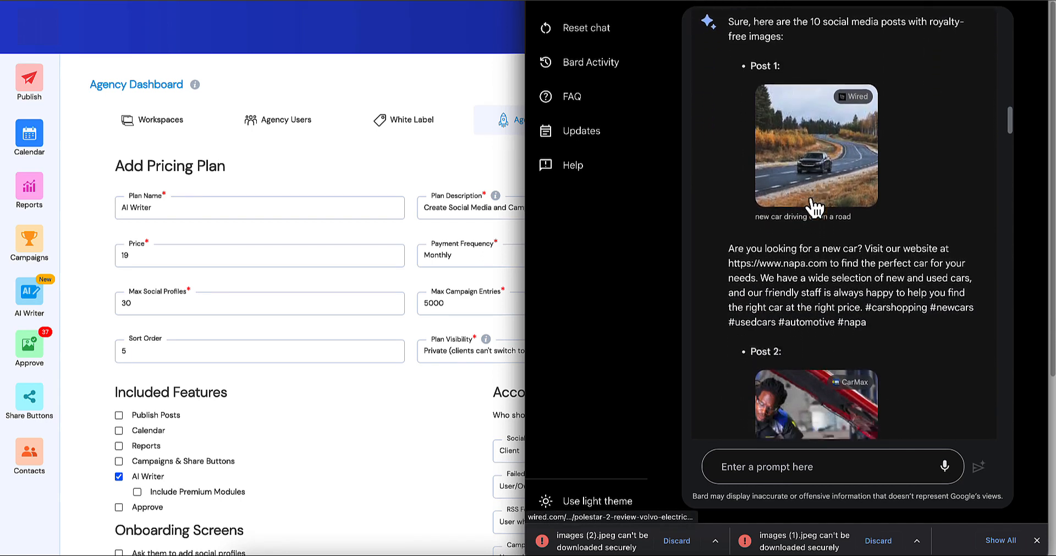
pyautogui.scroll(-1, 813, 207)
pyautogui.scroll(-1, 813, 210)
pyautogui.scroll(-1, 814, 211)
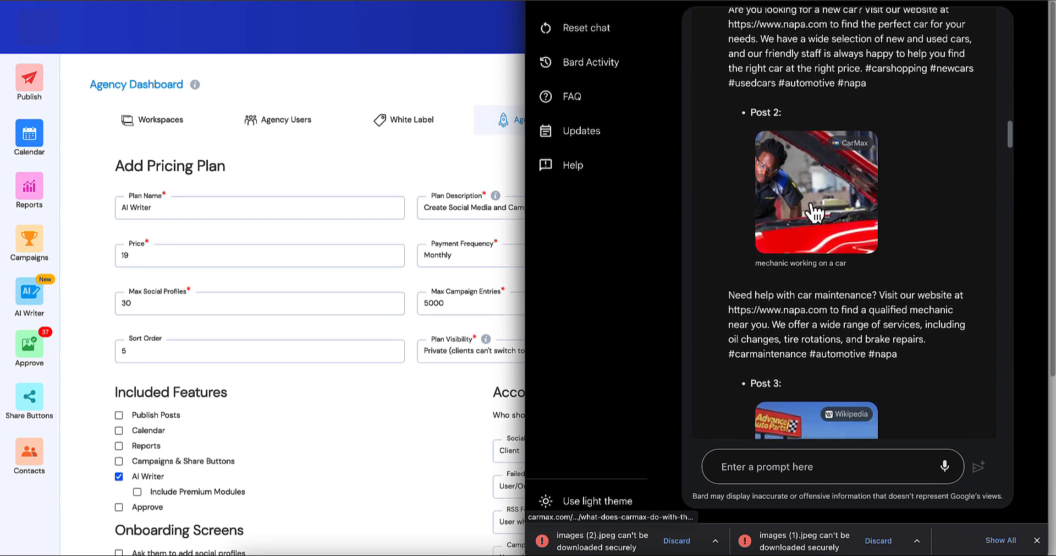
pyautogui.scroll(-1, 813, 212)
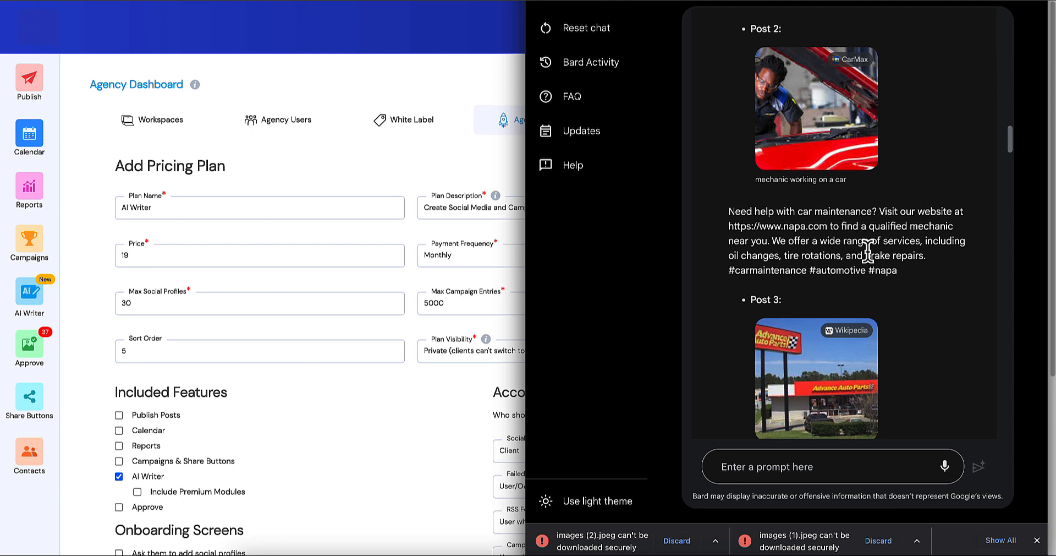
# Open the CarMax source page of Post 2's mechanic image, then bring the Bard chat back in front.
pyautogui.moveTo(841, 114)
pyautogui.mouseDown()
pyautogui.moveTo(281, 216)
pyautogui.moveTo(302, 226)
pyautogui.moveTo(298, 321)
pyautogui.mouseUp()
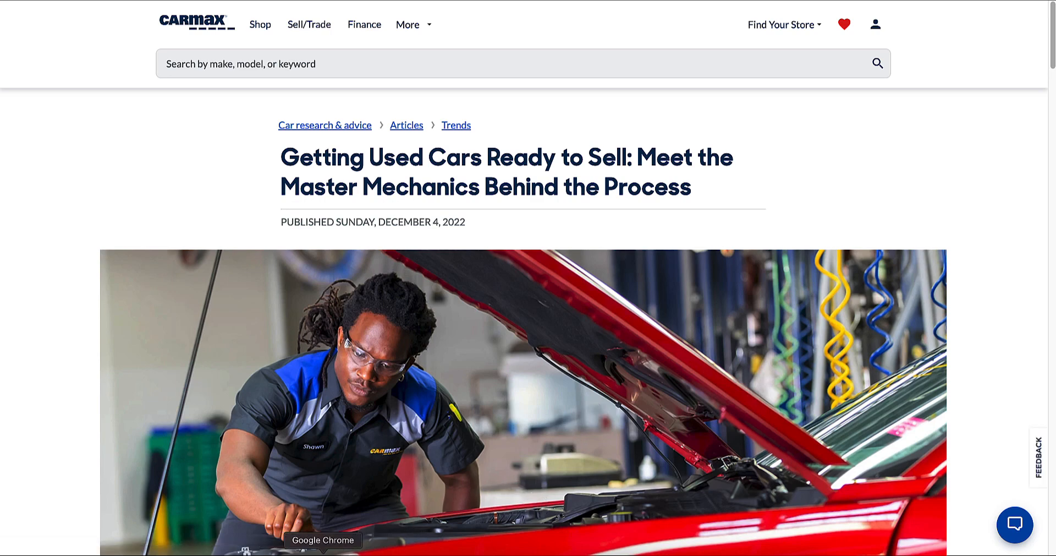
pyautogui.rightClick(323, 550)
pyautogui.click(360, 408)
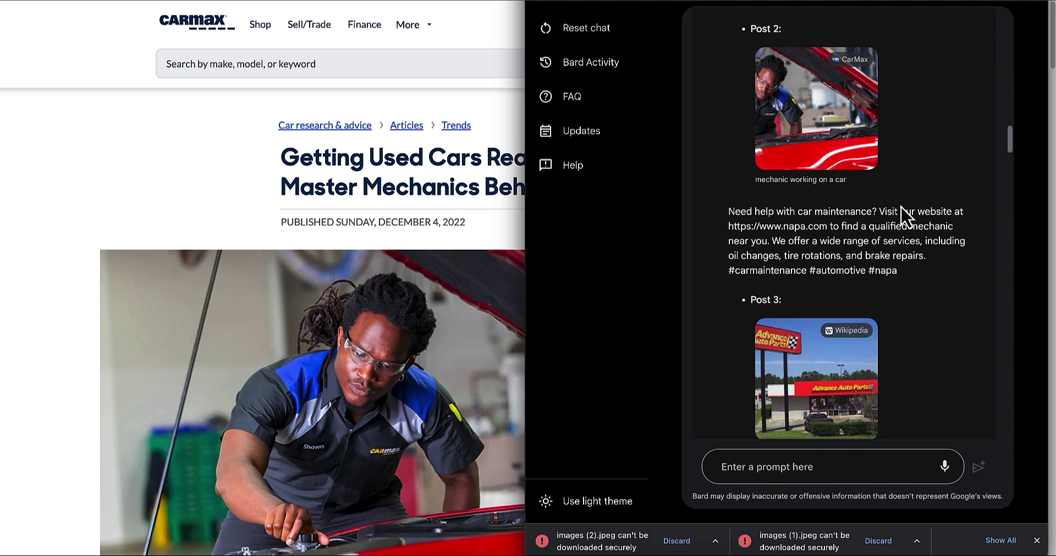
pyautogui.scroll(-2, 840, 218)
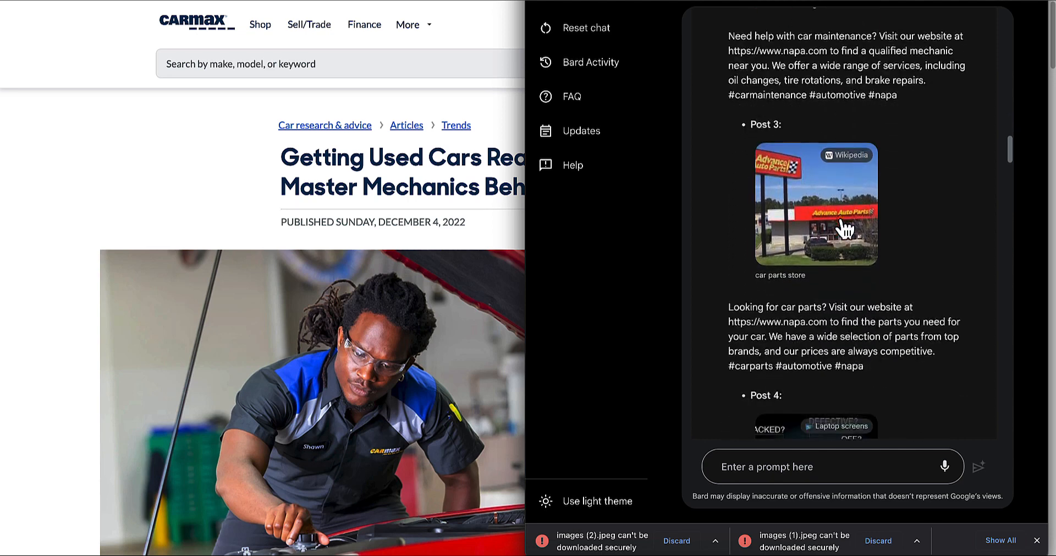
pyautogui.scroll(-3, 876, 207)
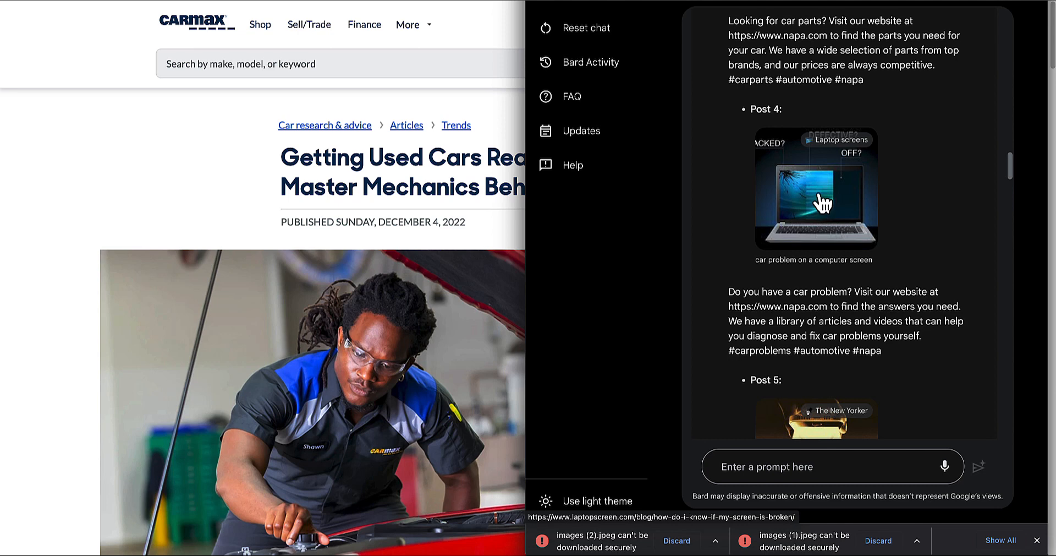
pyautogui.scroll(-1, 823, 204)
pyautogui.scroll(-1, 823, 203)
pyautogui.scroll(-6, 823, 204)
pyautogui.scroll(-4, 823, 203)
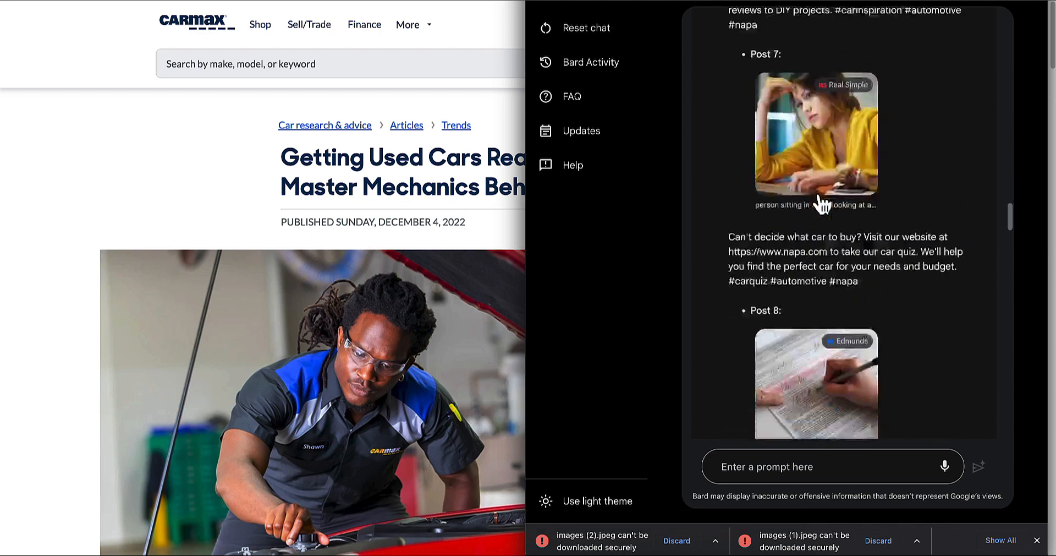
pyautogui.scroll(-5, 823, 204)
pyautogui.scroll(-4, 823, 204)
pyautogui.scroll(-8, 823, 203)
pyautogui.scroll(-4, 823, 204)
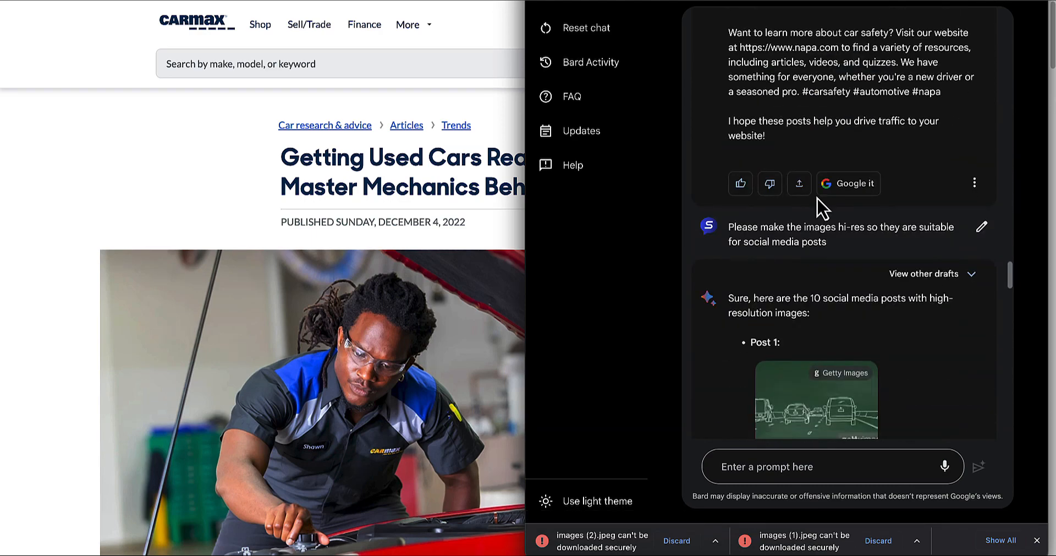
pyautogui.scroll(-2, 876, 228)
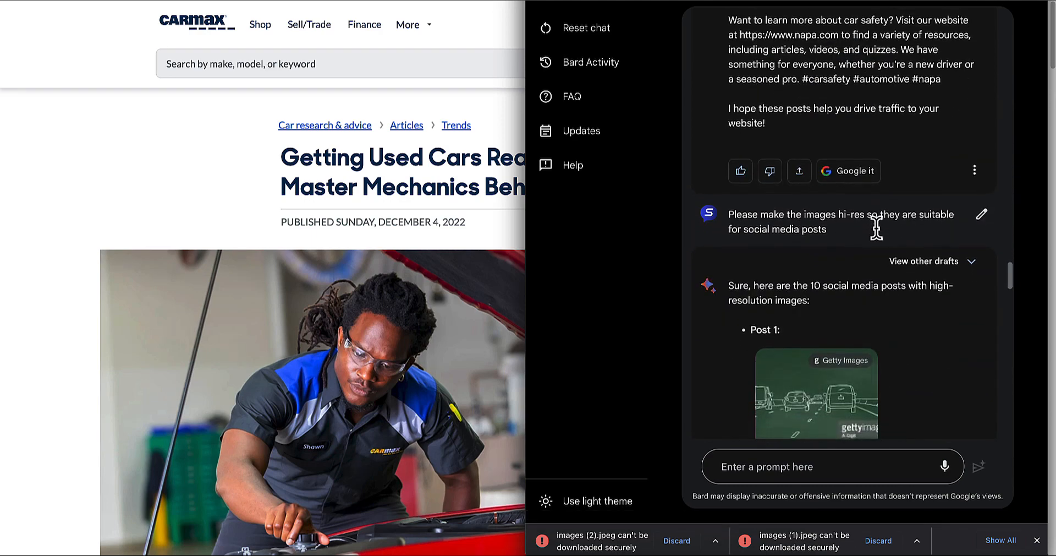
pyautogui.scroll(-2, 876, 228)
pyautogui.scroll(-4, 880, 238)
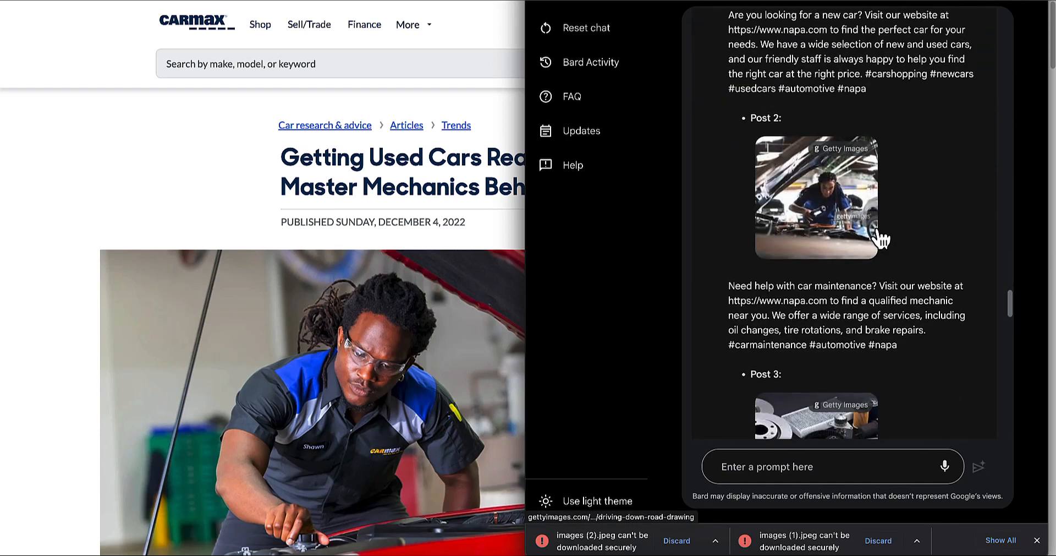
pyautogui.scroll(-1, 835, 193)
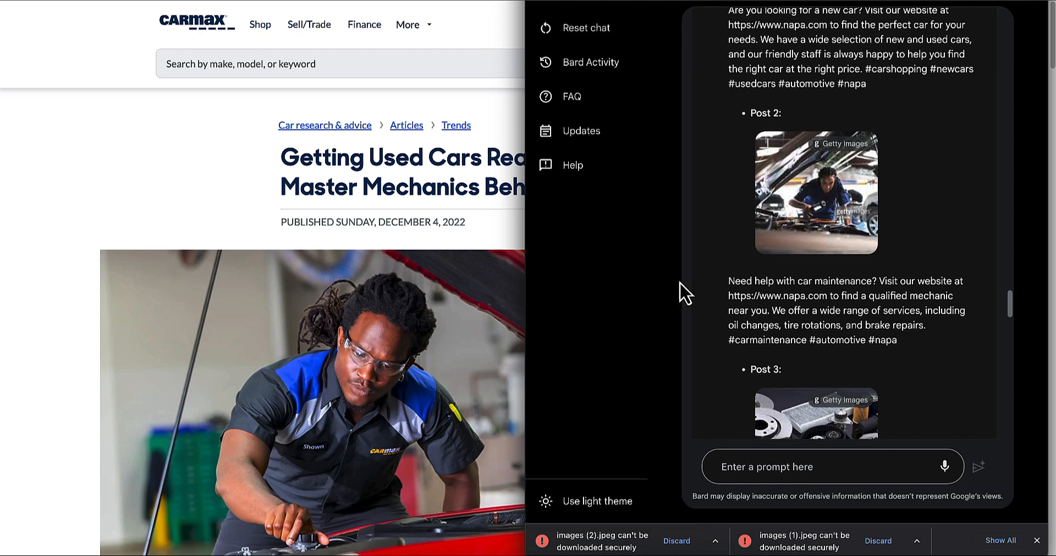
pyautogui.scroll(1, 914, 202)
pyautogui.scroll(2, 914, 202)
pyautogui.scroll(1, 915, 202)
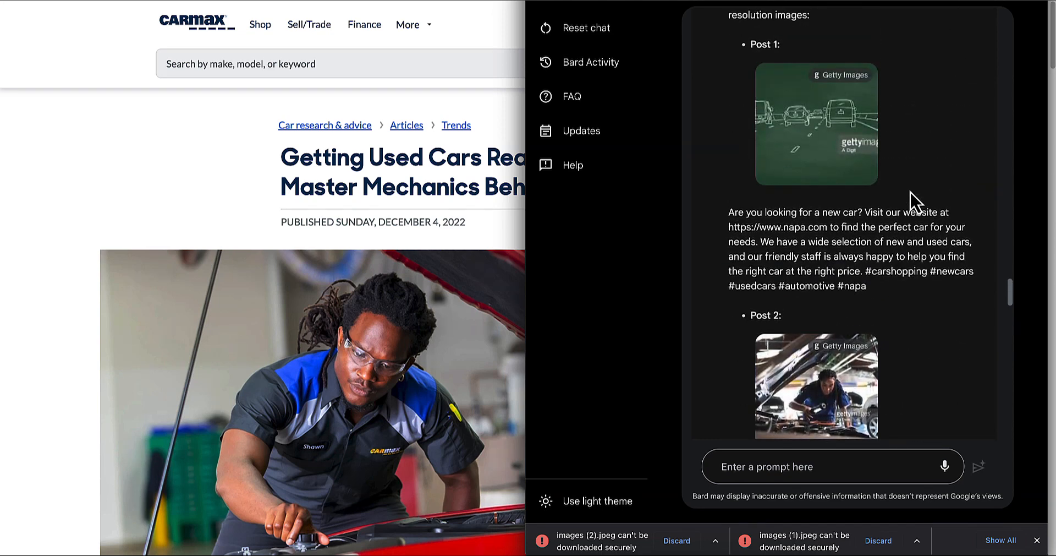
pyautogui.scroll(1, 914, 202)
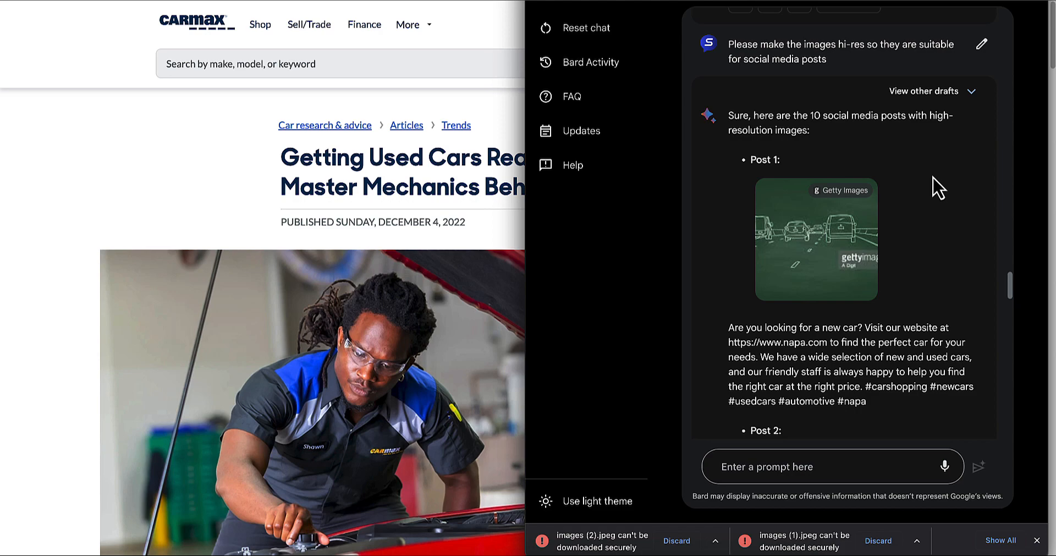
pyautogui.scroll(1, 936, 193)
pyautogui.scroll(-15, 931, 202)
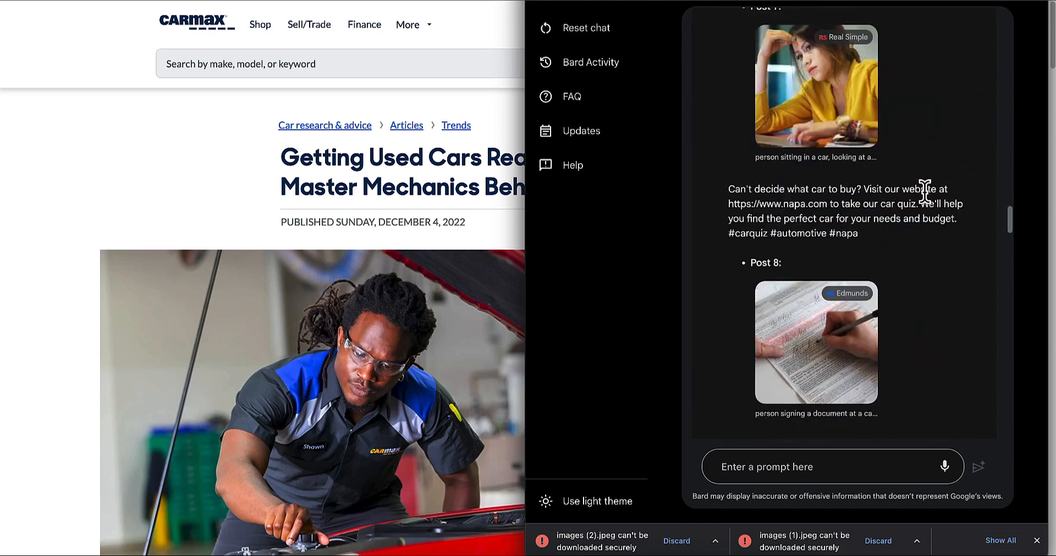